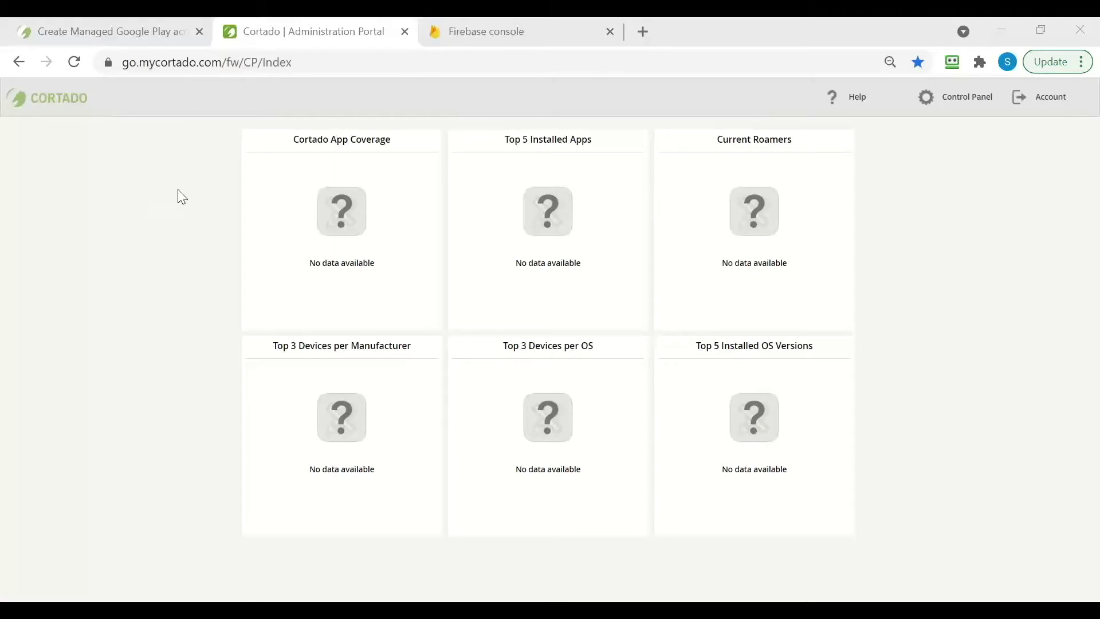
# - Open the MDM tab of Global Settings and start enrolling Android Enterprise
pyautogui.click(961, 102)
pyautogui.click(980, 313)
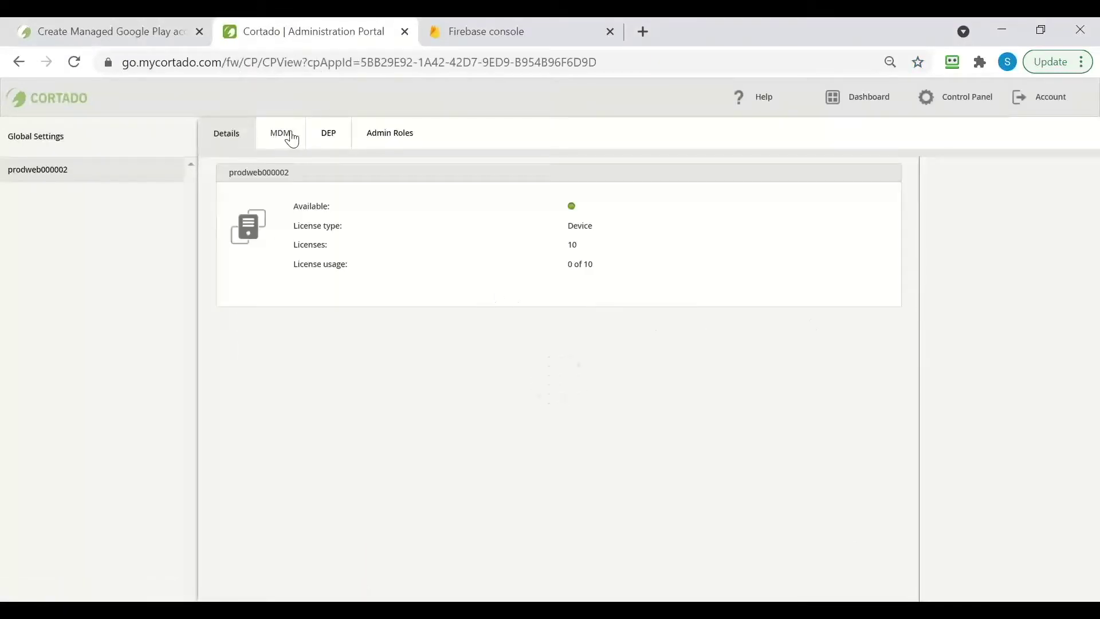
pyautogui.click(292, 140)
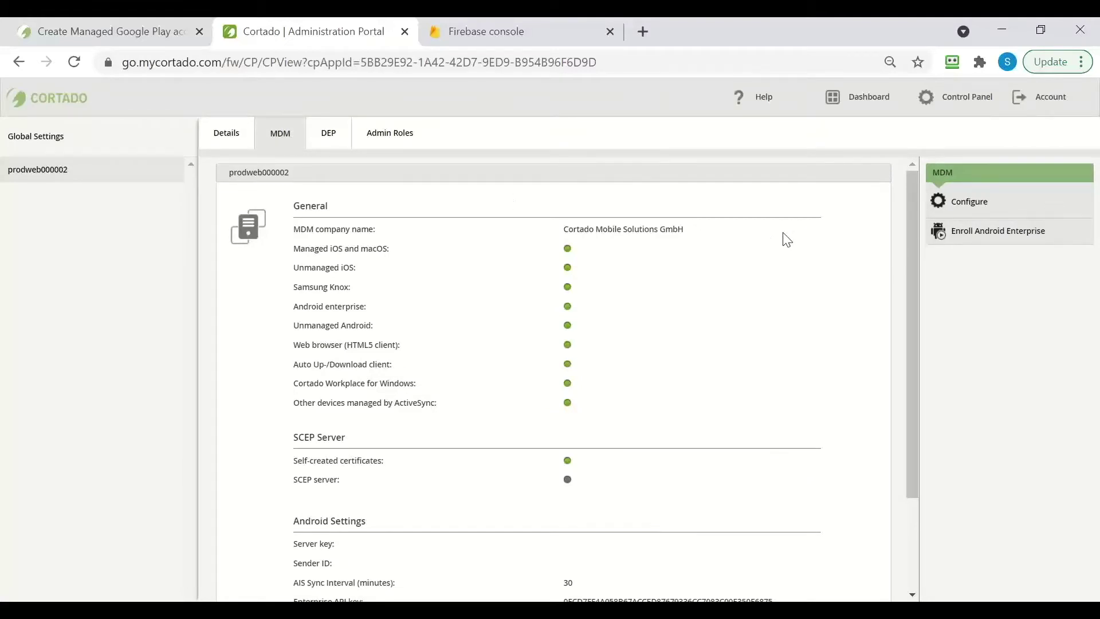
pyautogui.click(994, 235)
# - Start the managed Google Play signup with business name 'Cortado MDM Tutorial'
pyautogui.click(198, 317)
pyautogui.click(176, 336)
pyautogui.click(348, 366)
pyautogui.write('Cortado MDM Tutorial')
pyautogui.click(761, 480)
# - Accept the managed Google Play agreement, confirm, and complete the registration
pyautogui.scroll(-3, 521, 432)
pyautogui.scroll(-1, 523, 294)
pyautogui.scroll(-2, 527, 304)
pyautogui.scroll(-2, 430, 370)
pyautogui.click(314, 513)
pyautogui.click(743, 568)
pyautogui.click(574, 306)
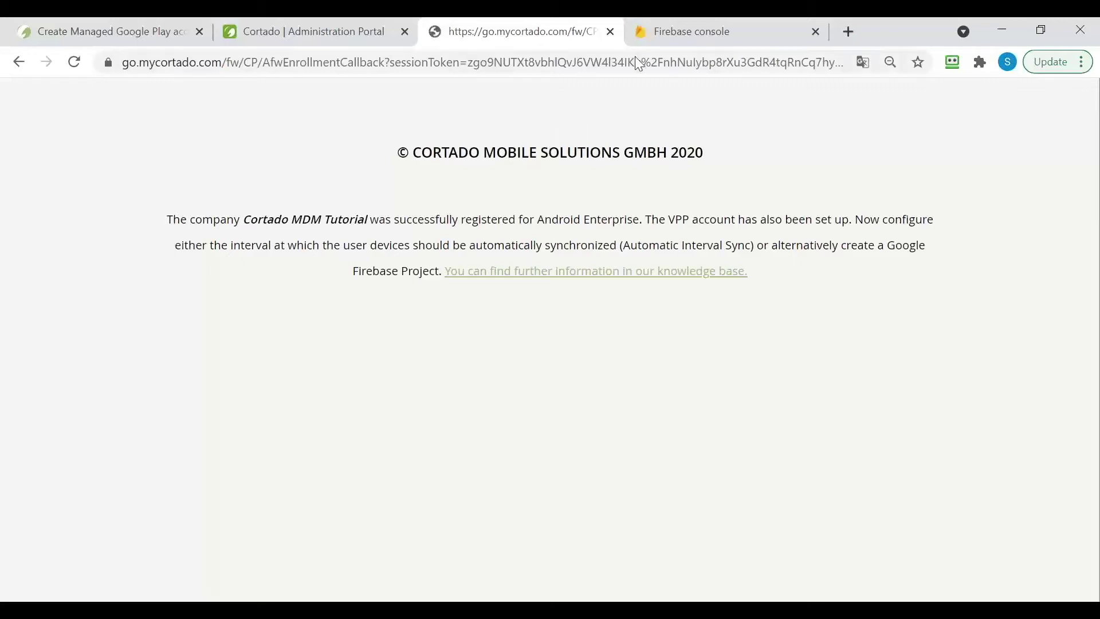
# - After the redirect back to Cortado, switch to the Firebase console tab
pyautogui.click(668, 37)
# - Glance at the managed Google Play setup article, then return to Firebase
pyautogui.click(100, 33)
pyautogui.click(656, 39)
# - Name a new Firebase project 'Android Enterprise' and accept the Firebase terms
pyautogui.click(228, 367)
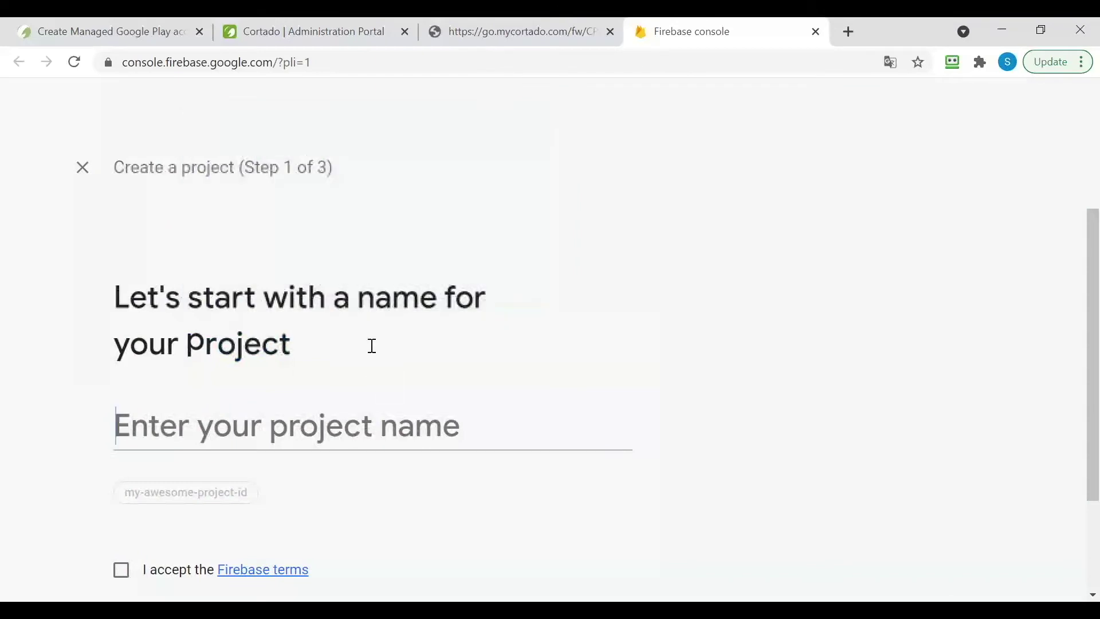
pyautogui.write('Android Enterprise')
pyautogui.click(120, 459)
pyautogui.click(221, 539)
# - Accept the Google Analytics terms and create the project
pyautogui.scroll(-1, 351, 393)
pyautogui.scroll(-4, 320, 401)
pyautogui.click(584, 521)
pyautogui.scroll(-2, 209, 322)
pyautogui.scroll(-2, 244, 334)
pyautogui.scroll(-1, 144, 427)
pyautogui.click(121, 408)
pyautogui.click(572, 534)
# - Show the Android Enterprise project's Cloud Messaging server key and sender ID
pyautogui.click(569, 450)
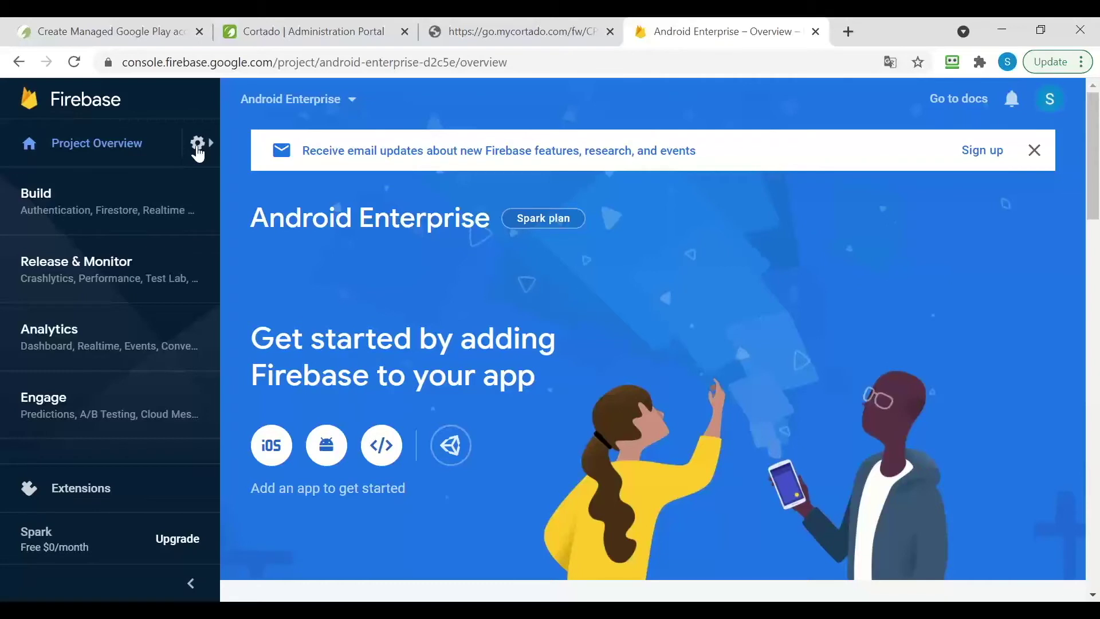
pyautogui.click(198, 148)
pyautogui.click(305, 153)
pyautogui.click(364, 187)
pyautogui.scroll(-2, 491, 251)
# - Return to the Cortado Administration Portal tab
pyautogui.click(322, 33)
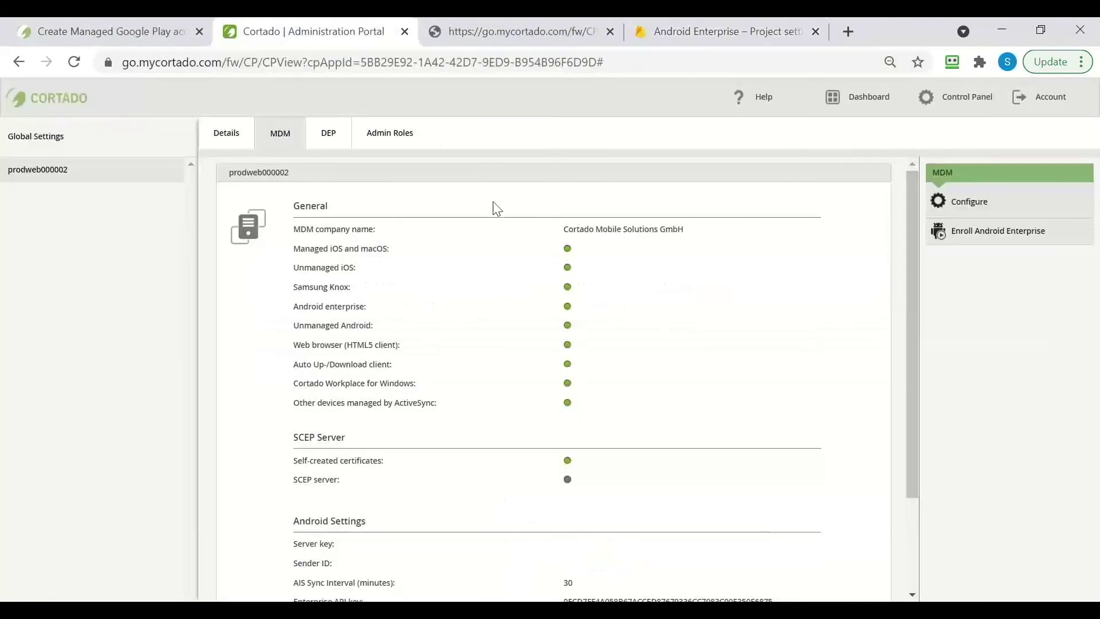